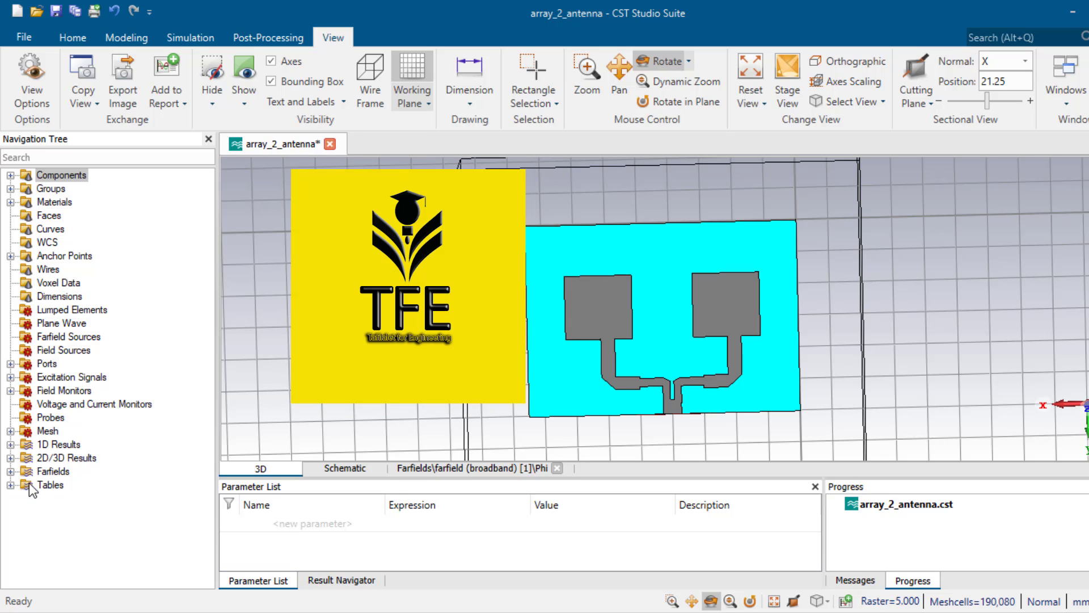
# - Open the farfield (broadband) [1] result and expand its list of field components
pyautogui.click(11, 471)
pyautogui.click(34, 483)
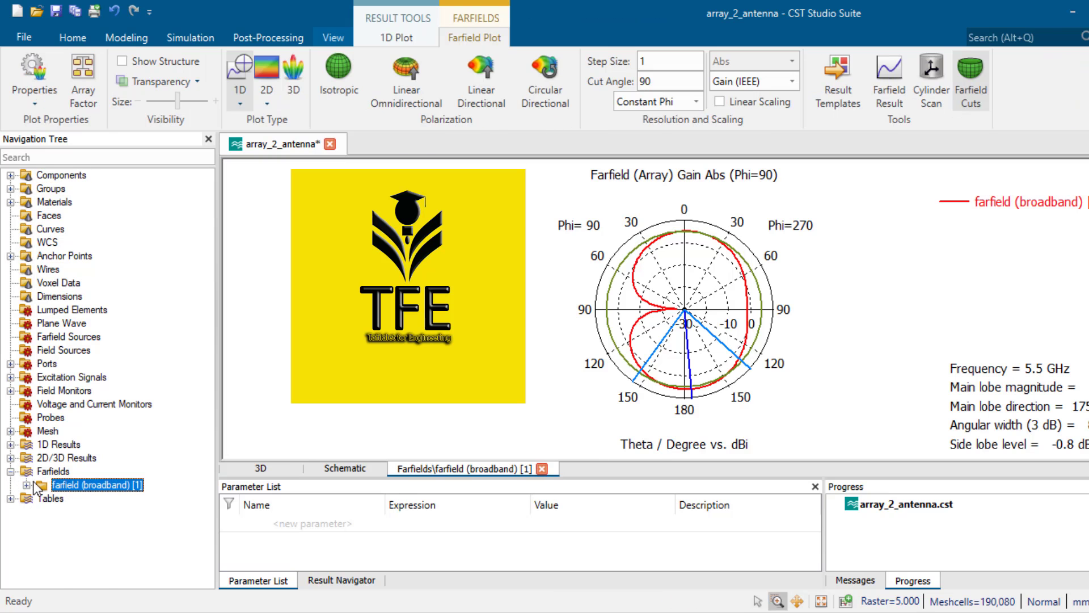
pyautogui.click(26, 485)
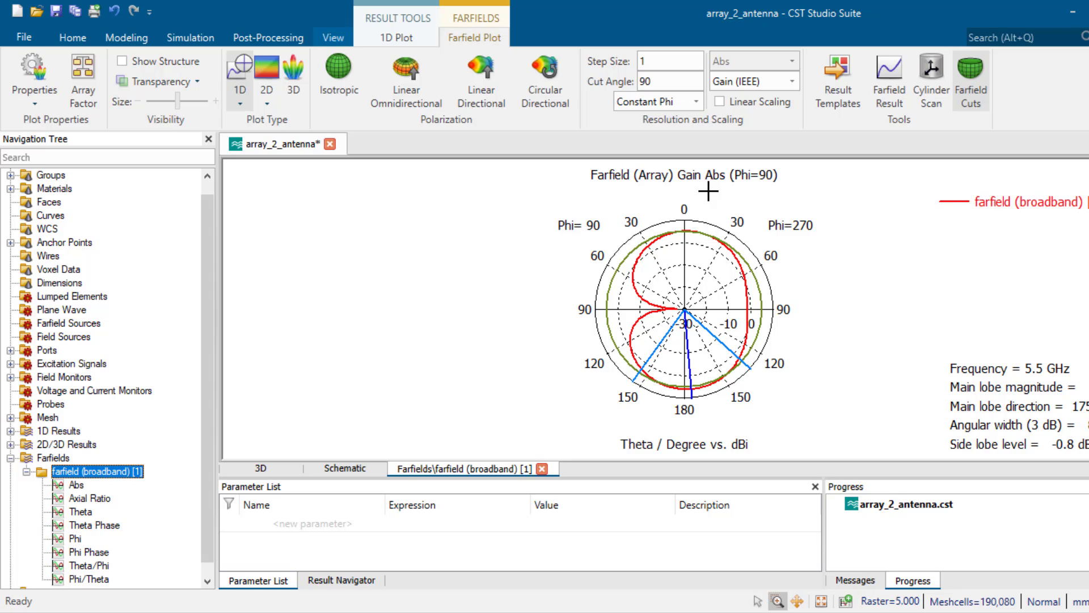
# - Change the farfield quantity to E-field and display it as a 3D plot
pyautogui.click(792, 81)
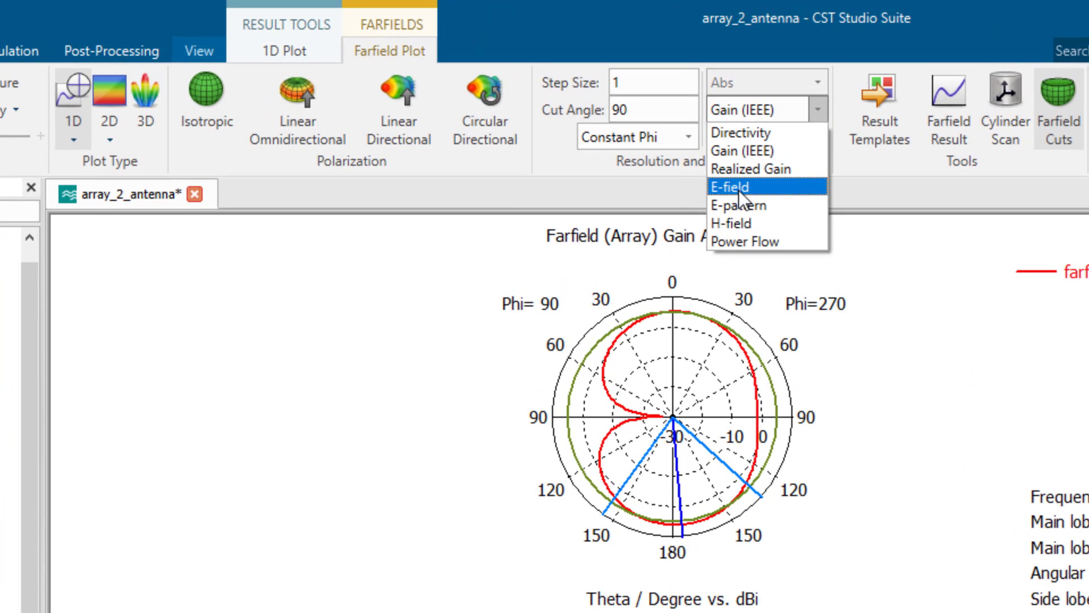
pyautogui.click(733, 139)
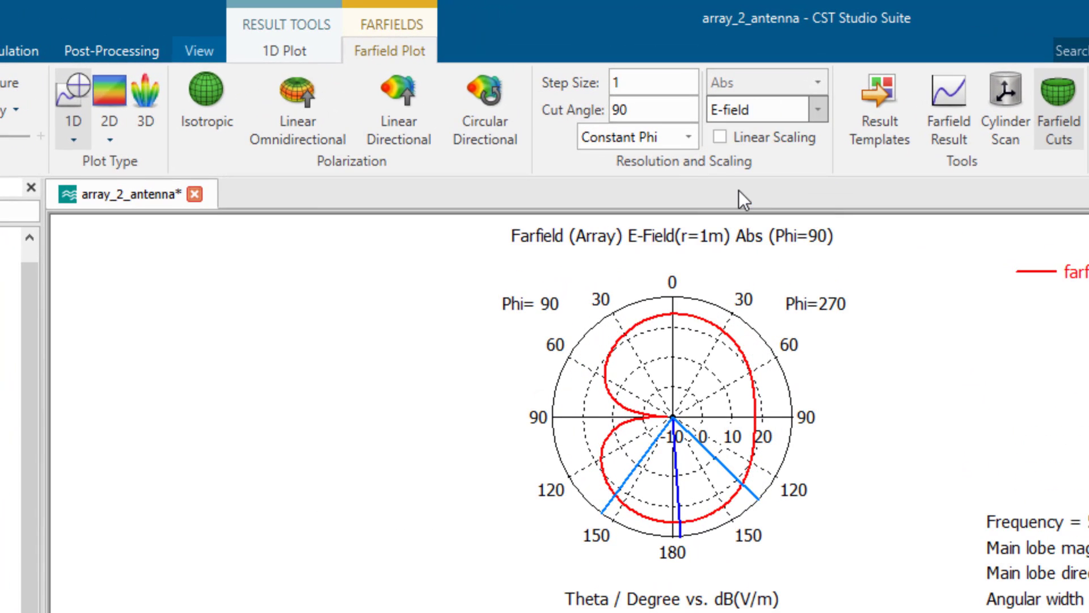
pyautogui.click(145, 94)
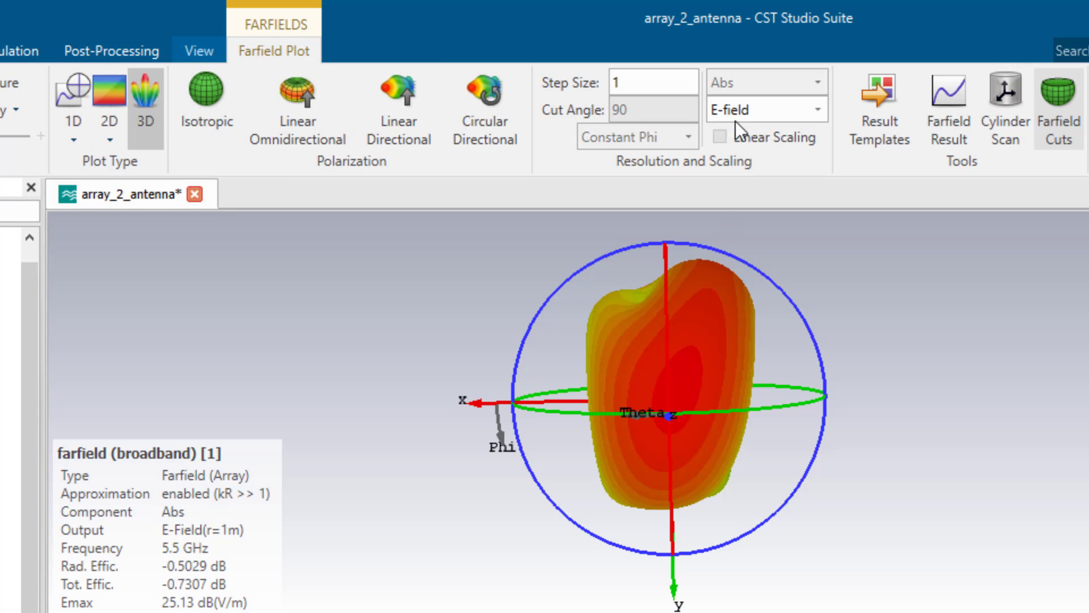
# - Examine the 3D E-field radiation pattern from several angles, comparing its shape around the x, y and z axes
pyautogui.moveTo(651, 547); pyautogui.dragTo(642, 304)
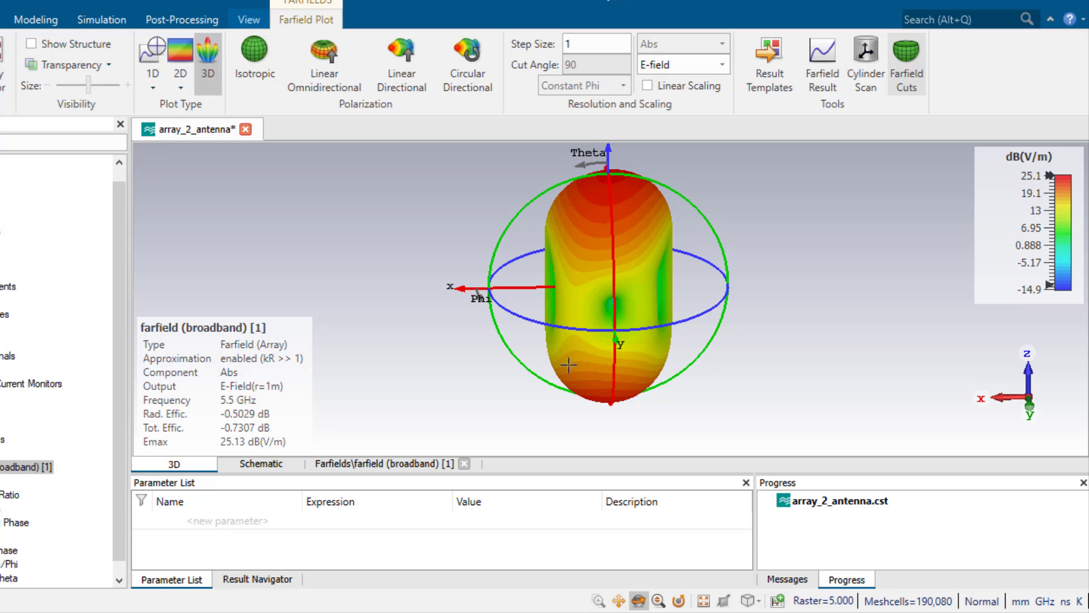
pyautogui.moveTo(575, 314); pyautogui.dragTo(586, 389)
pyautogui.scroll(-3, 586, 389)
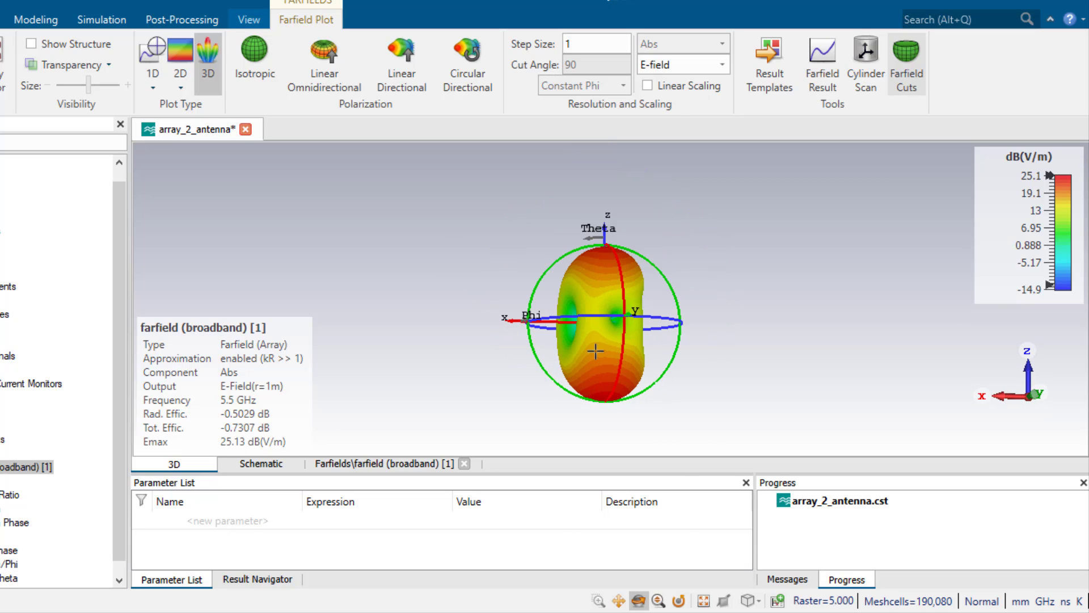
pyautogui.moveTo(637, 340); pyautogui.dragTo(709, 341)
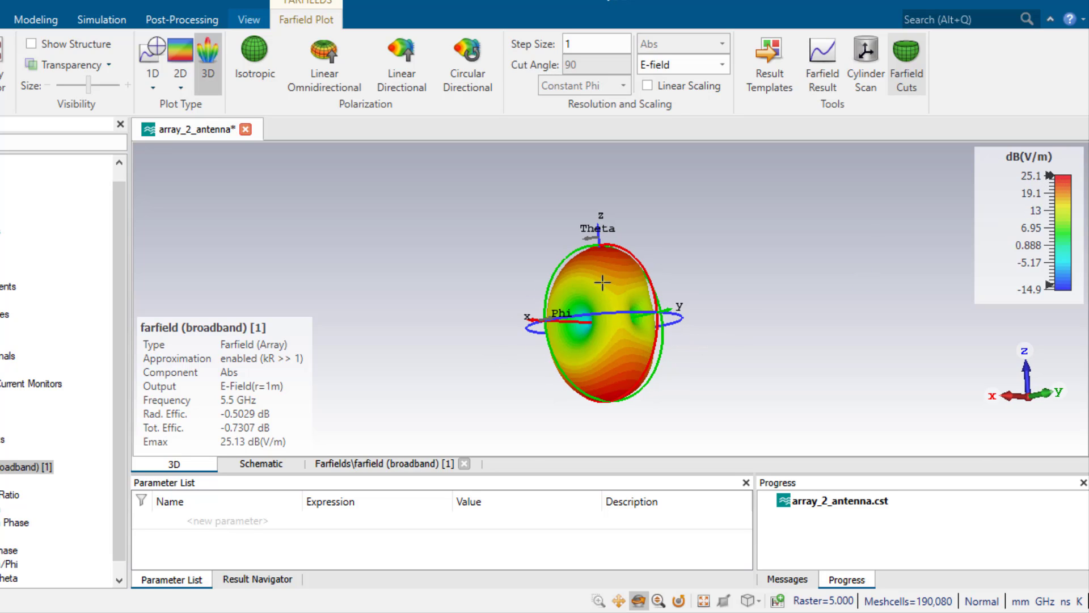
pyautogui.moveTo(630, 324); pyautogui.dragTo(608, 248)
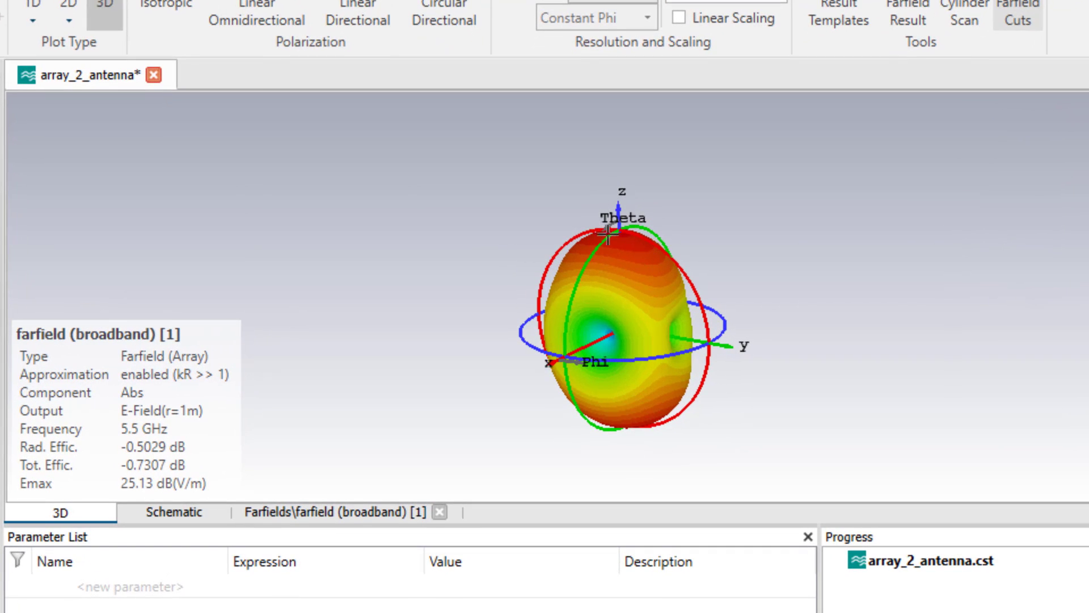
pyautogui.moveTo(612, 308); pyautogui.dragTo(632, 279)
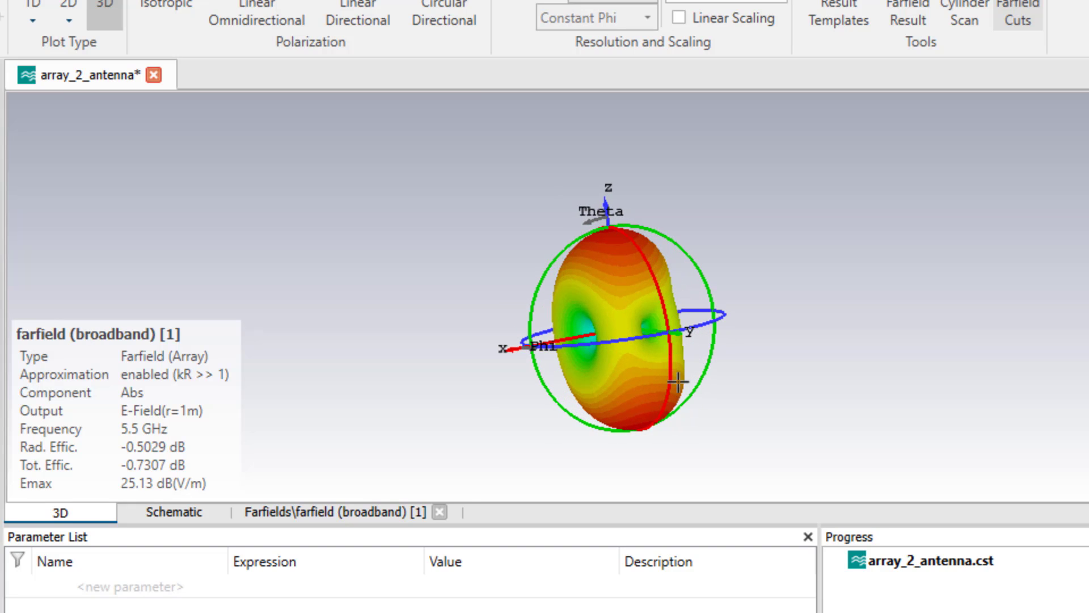
pyautogui.moveTo(647, 414); pyautogui.dragTo(527, 307)
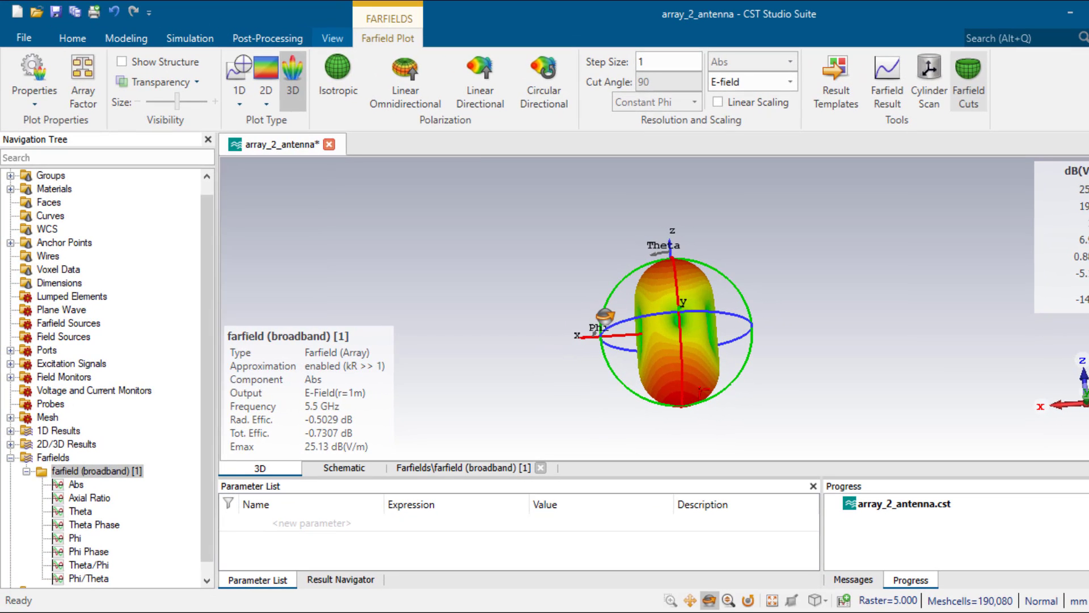
pyautogui.moveTo(605, 316); pyautogui.dragTo(634, 399)
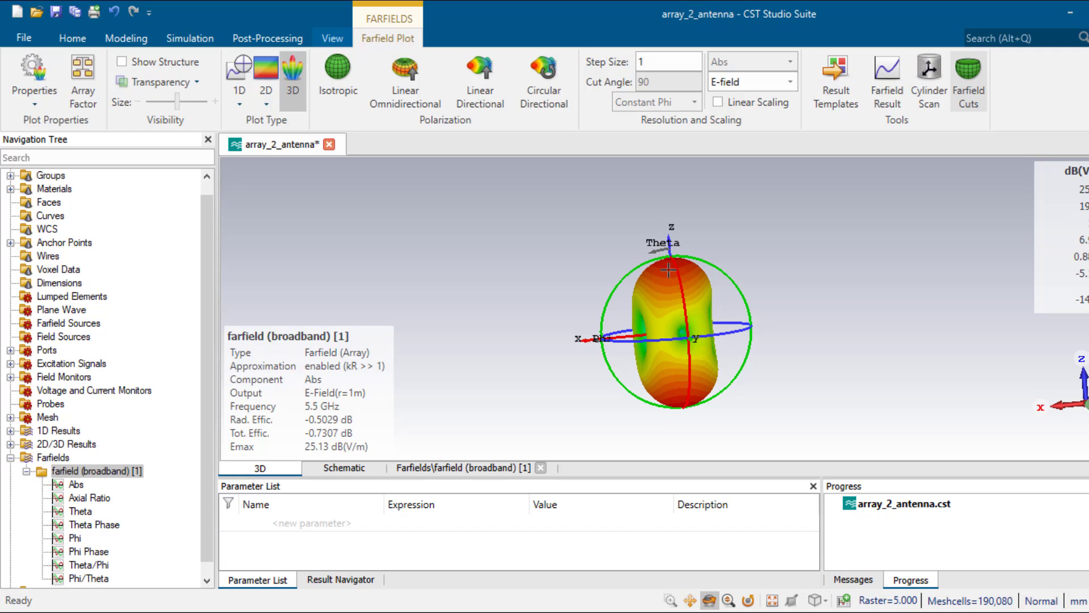
# - Change the farfield quantity to Gain (IEEE) and show it as a 1D polar plot
pyautogui.click(790, 83)
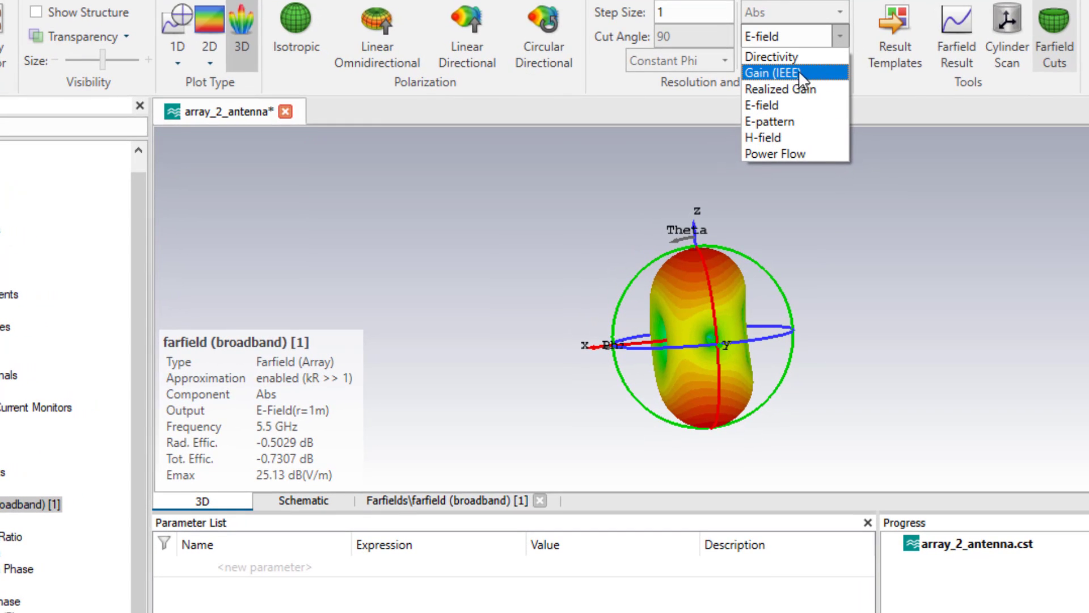
pyautogui.click(799, 72)
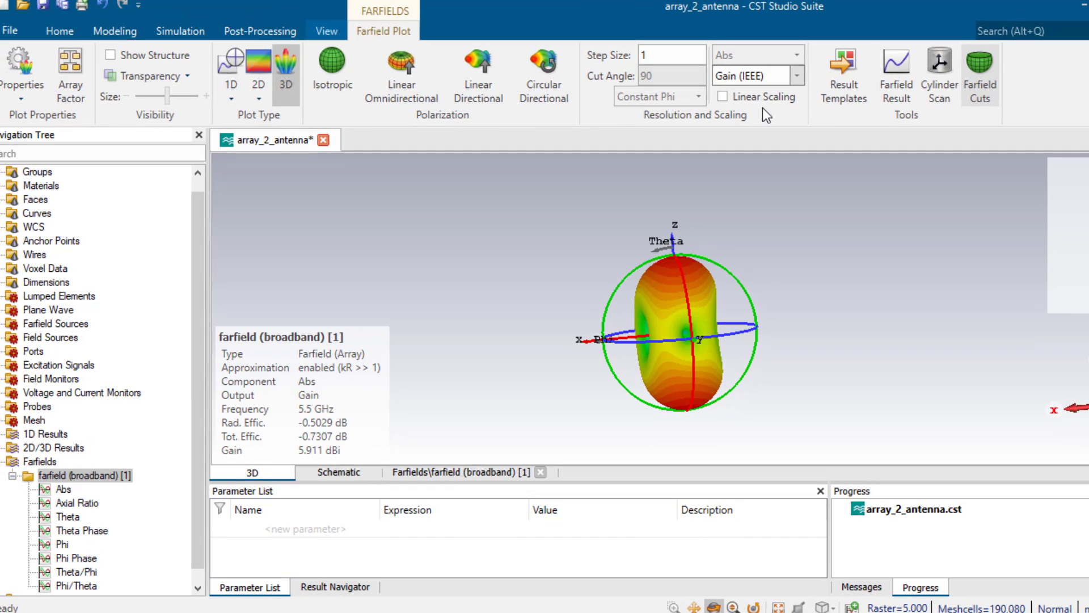
pyautogui.click(231, 99)
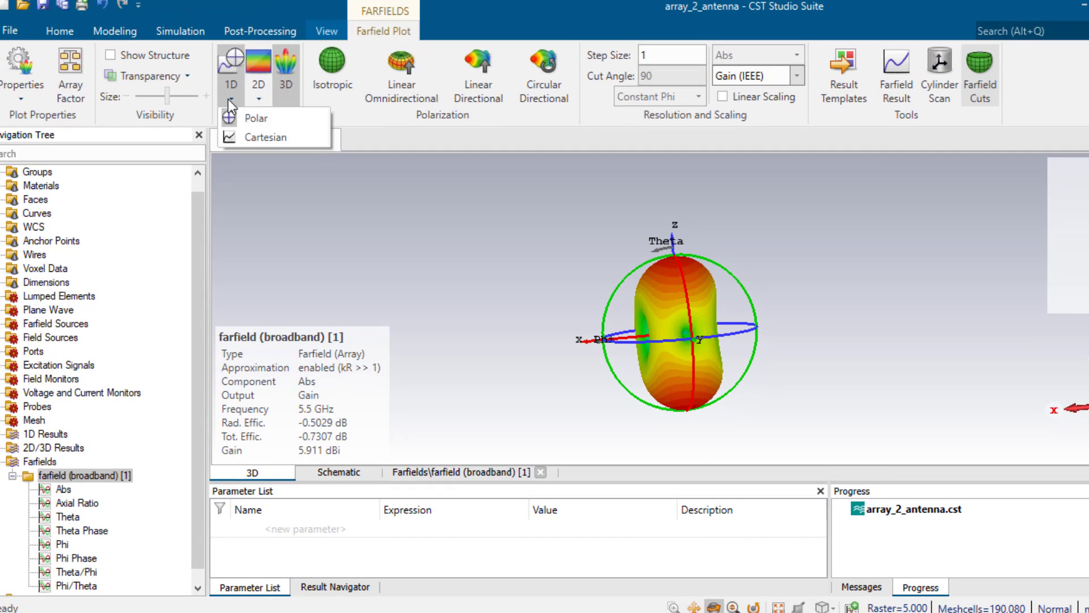
pyautogui.click(252, 118)
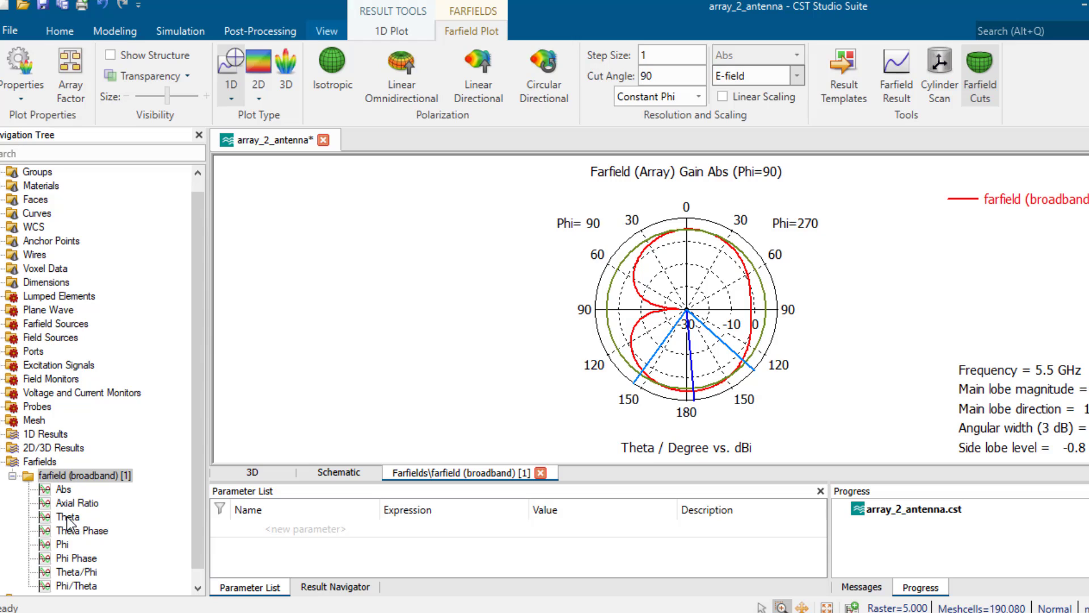
# - Show the Theta component of the farfield gain with a Constant Phi cut
pyautogui.click(67, 517)
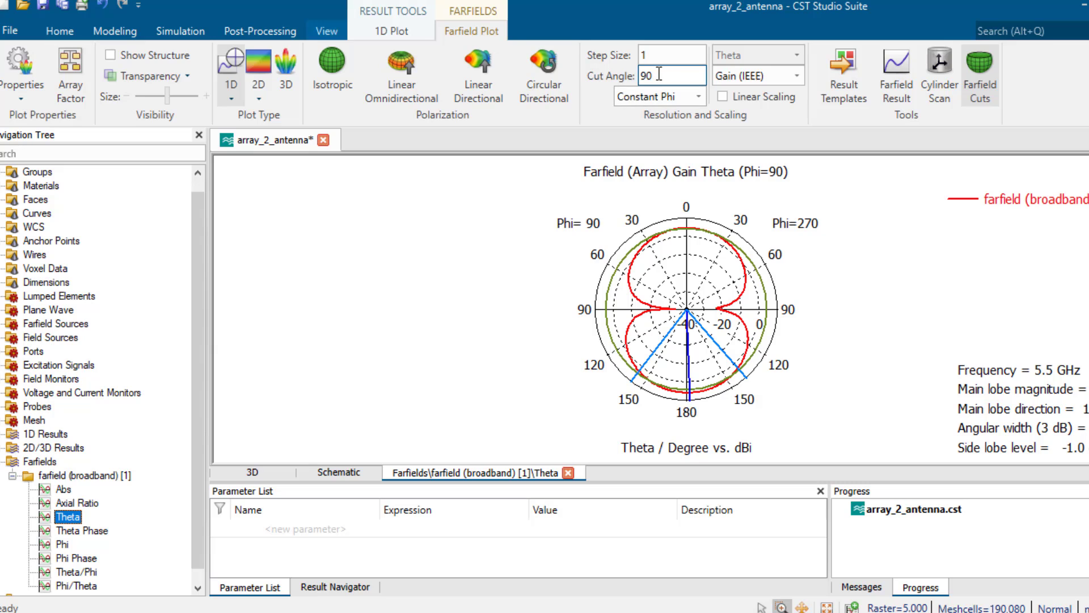
pyautogui.click(700, 96)
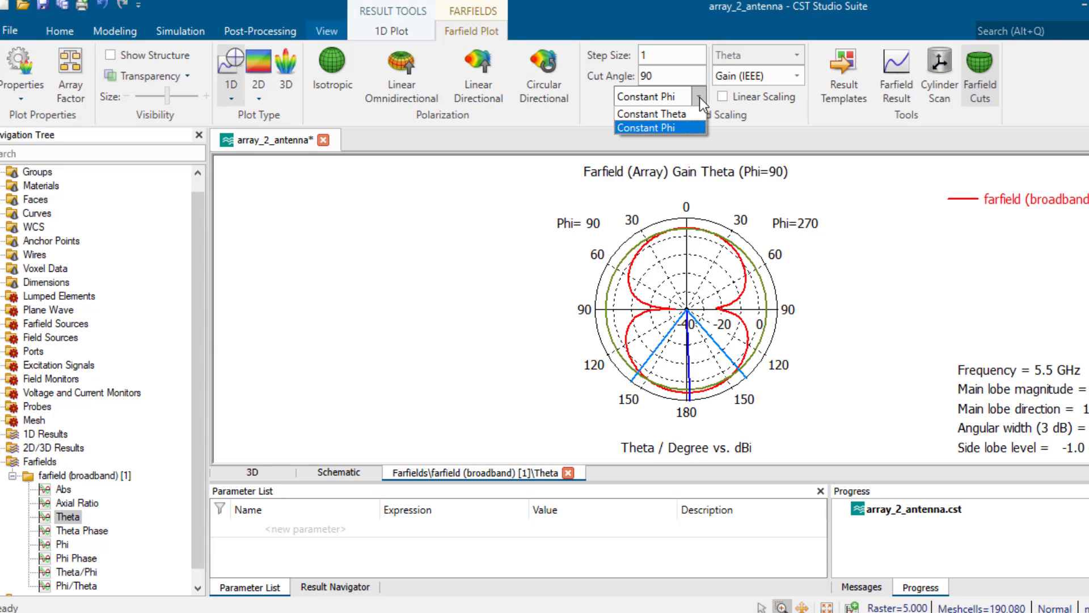
pyautogui.click(680, 128)
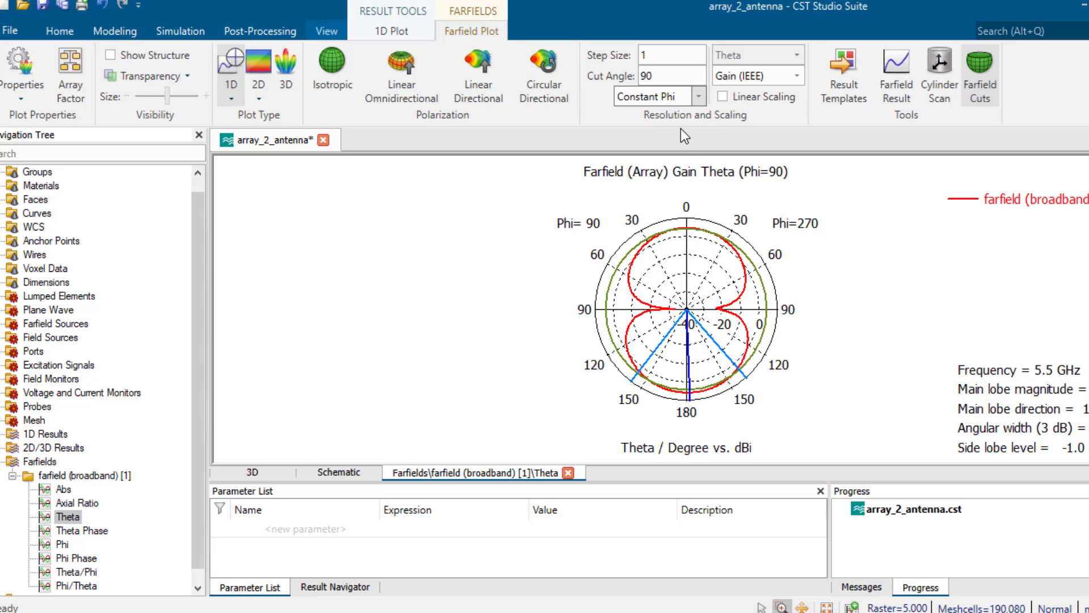
pyautogui.click(657, 76)
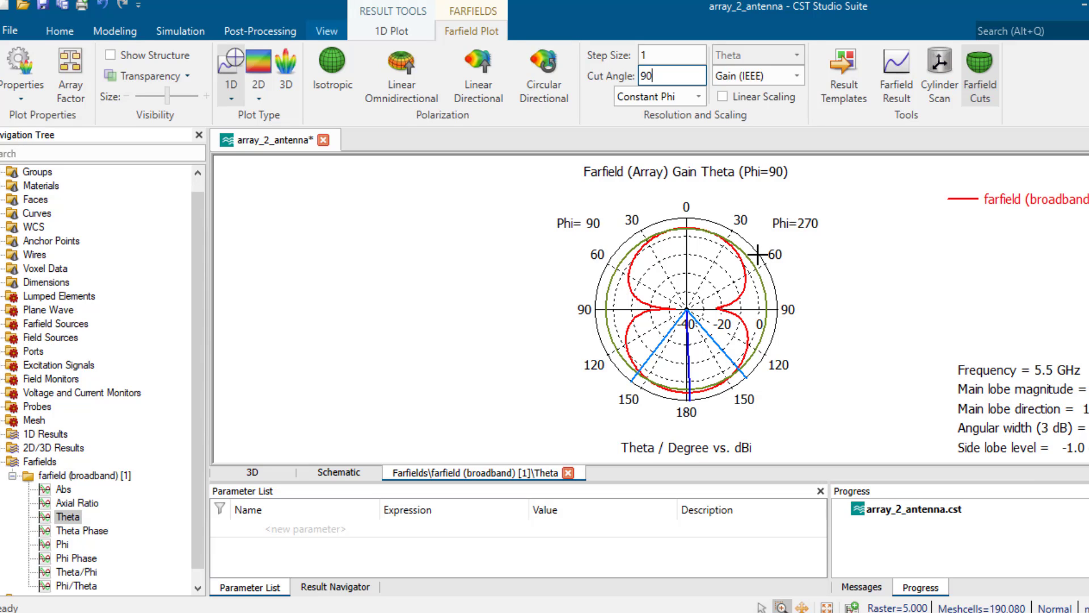
pyautogui.doubleClick(653, 76)
pyautogui.moveTo(755, 168); pyautogui.dragTo(795, 185)
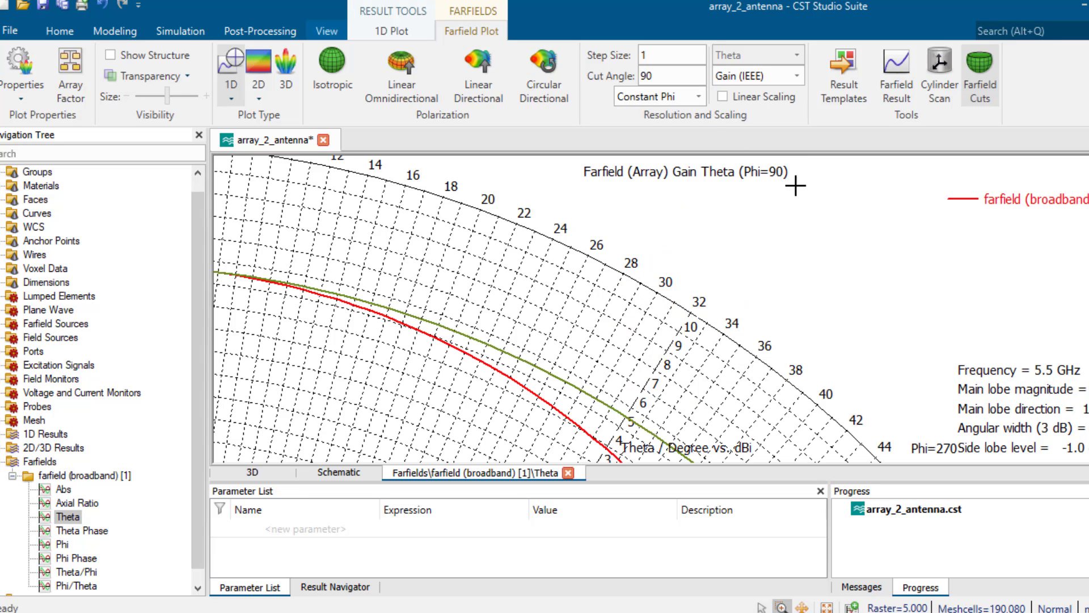
pyautogui.rightClick(769, 204)
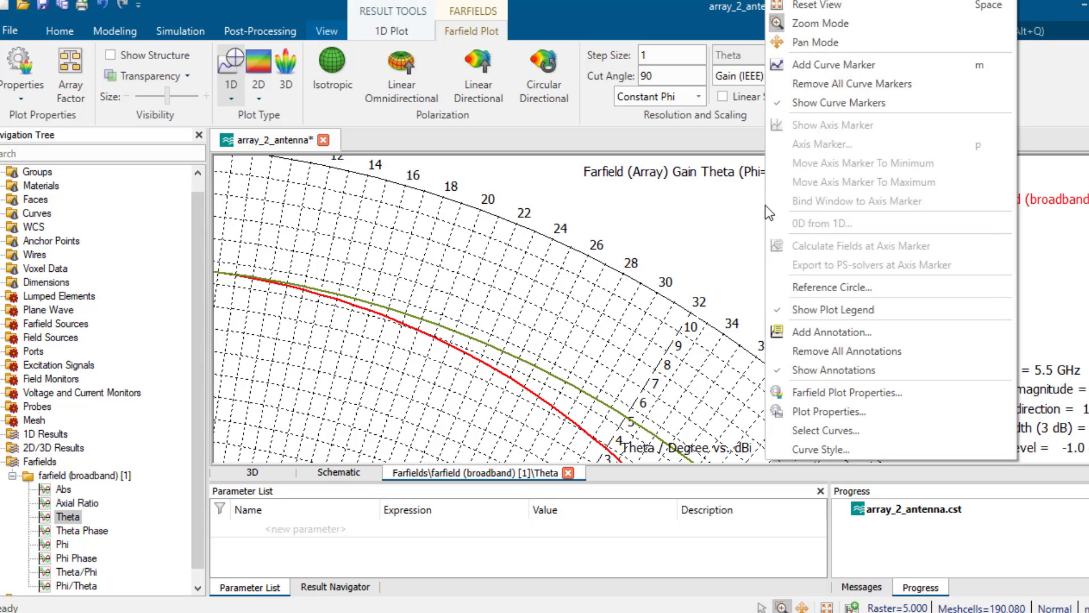
pyautogui.click(822, 8)
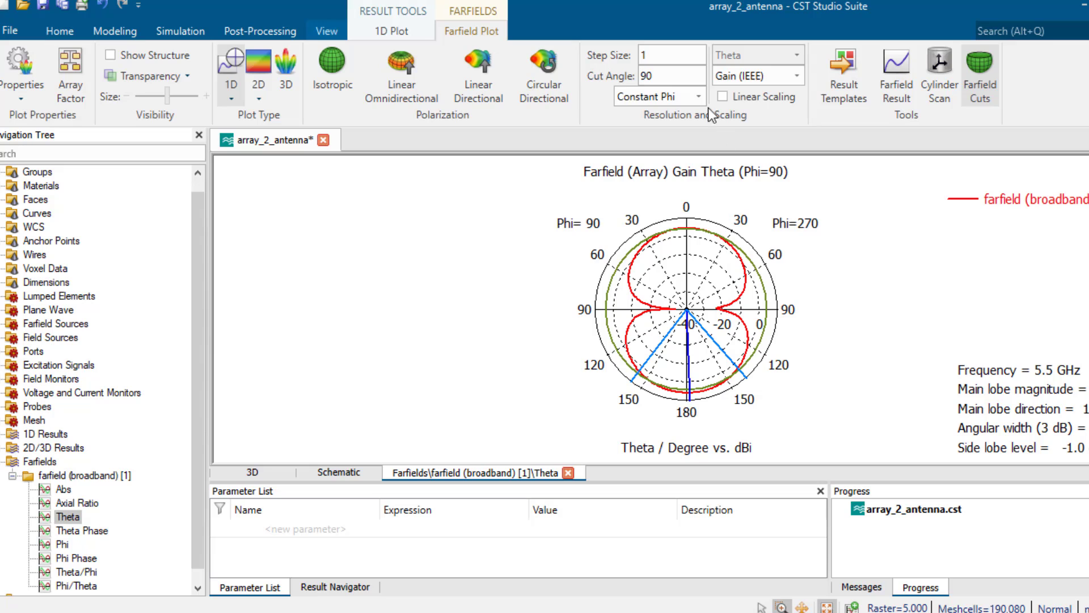
# - Set the cut angle of the Theta gain plot to 0 degrees
pyautogui.doubleClick(657, 75)
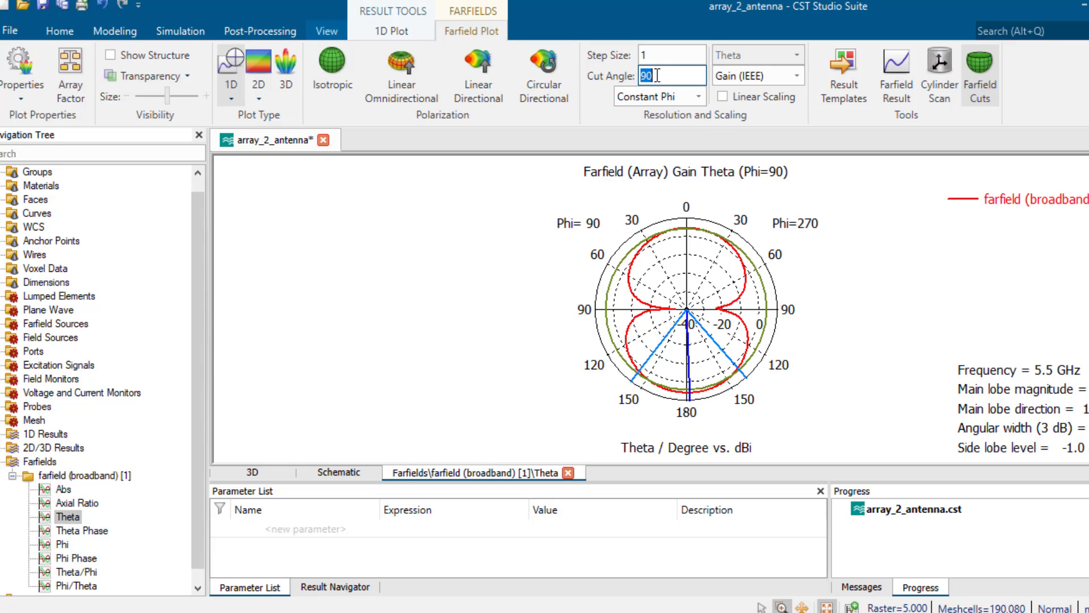
pyautogui.write('0')
pyautogui.press('Return')
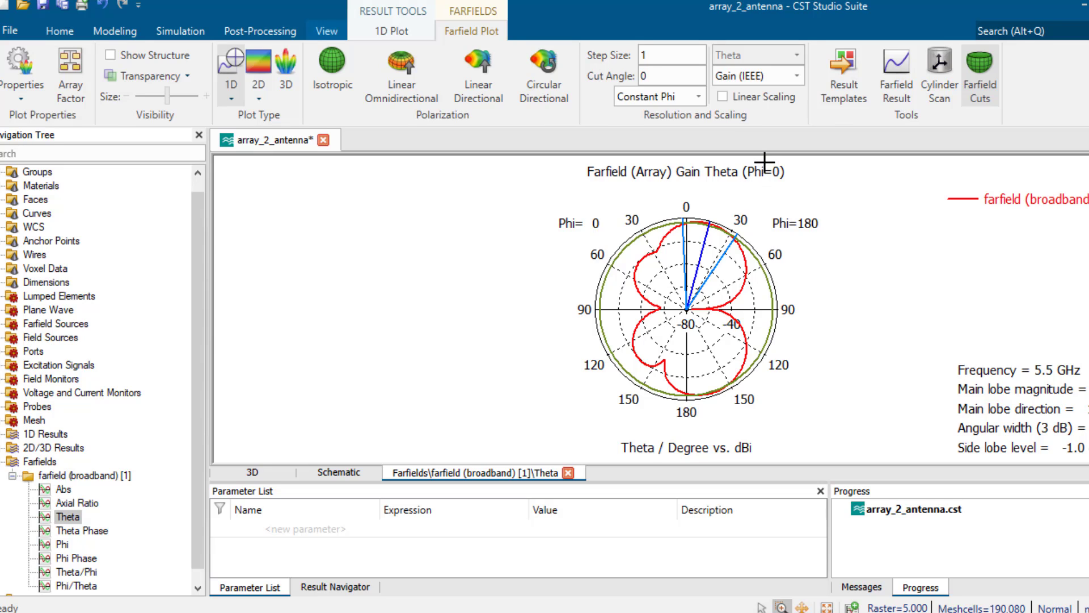
pyautogui.click(645, 75)
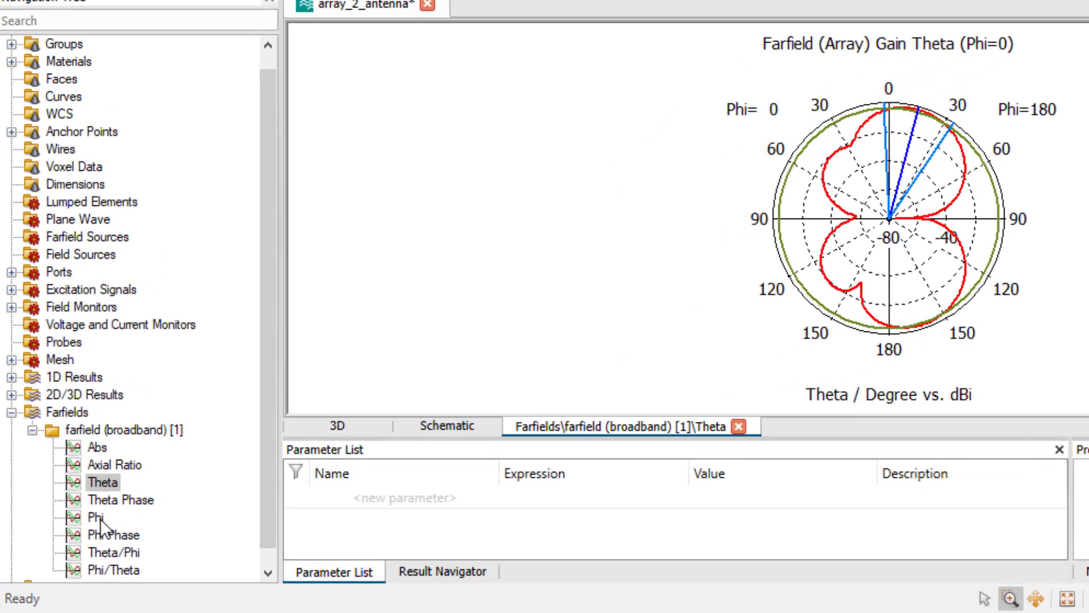
# - Show the Phi component of the farfield gain and set its cut angle to 90 degrees
pyautogui.click(98, 517)
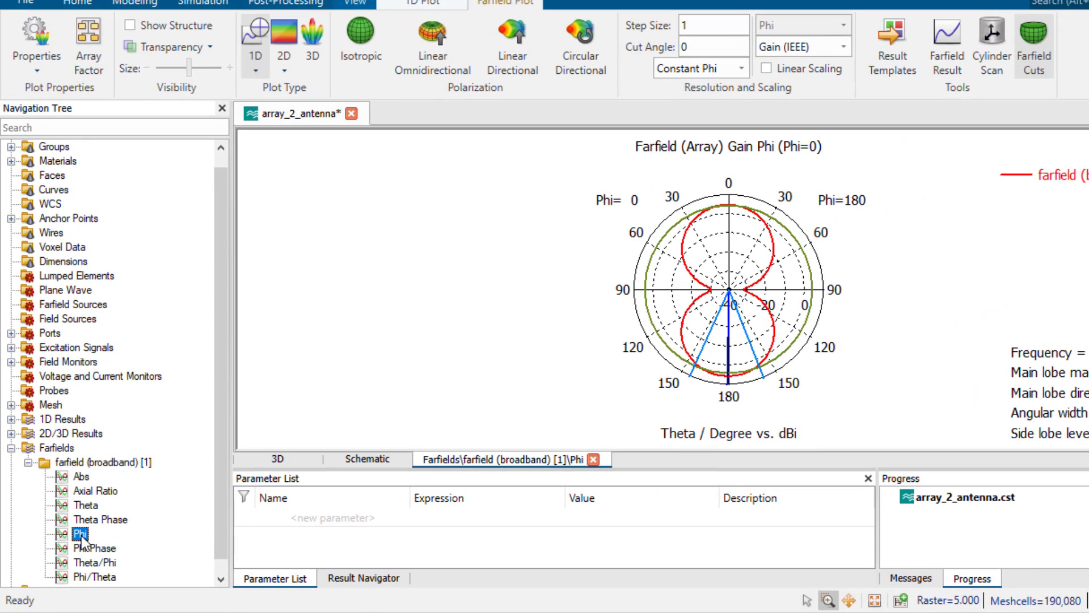
pyautogui.doubleClick(693, 48)
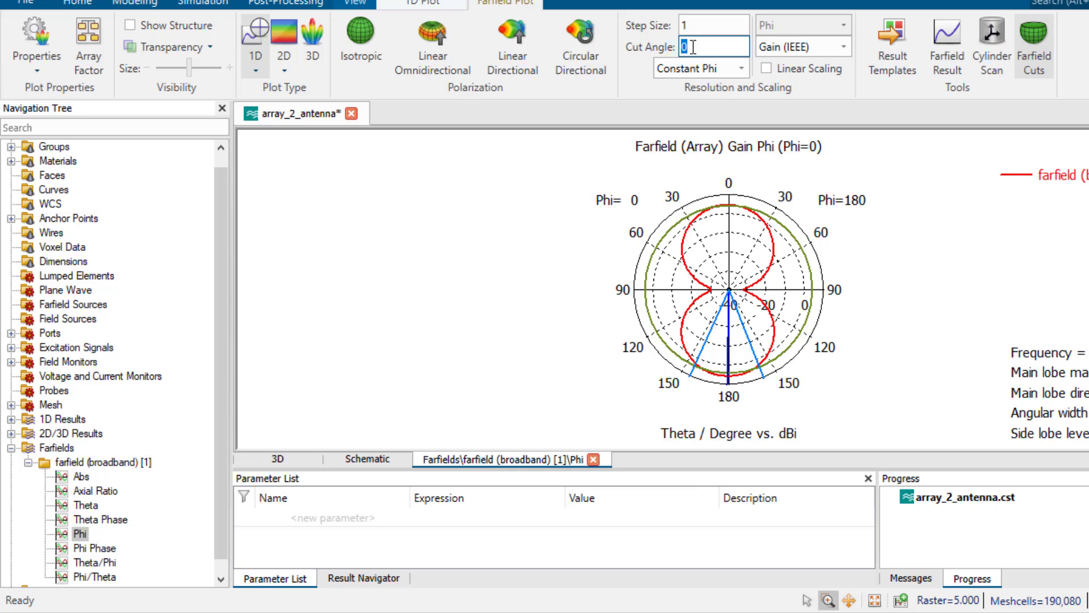
pyautogui.click(697, 47)
pyautogui.write('9')
pyautogui.press('Return')
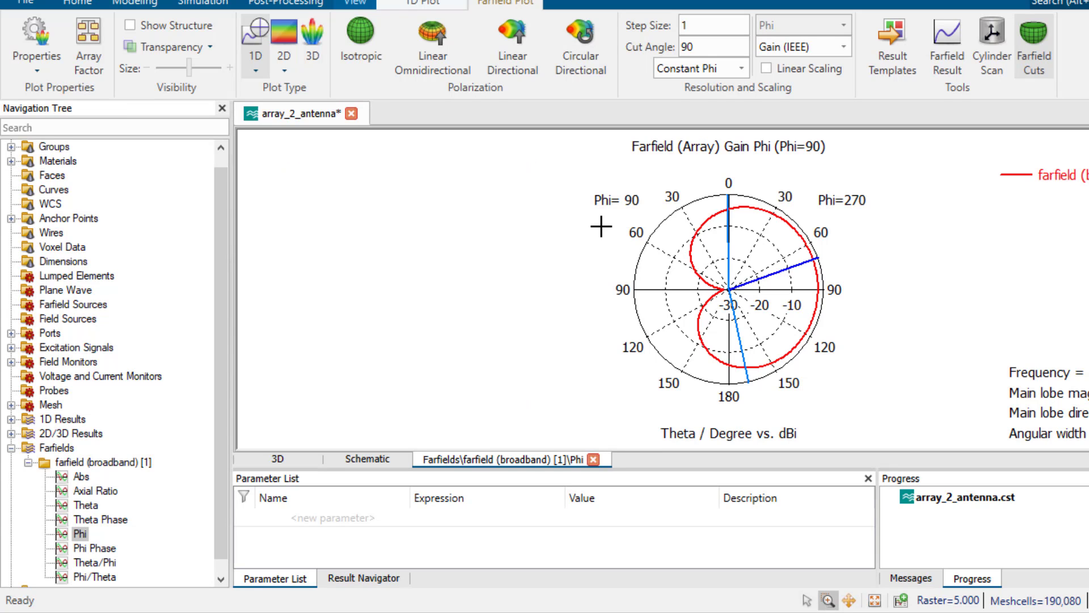
# - Compare the Theta and Phi gain components at the 90-degree cut, finishing on the Phi plot
pyautogui.click(86, 507)
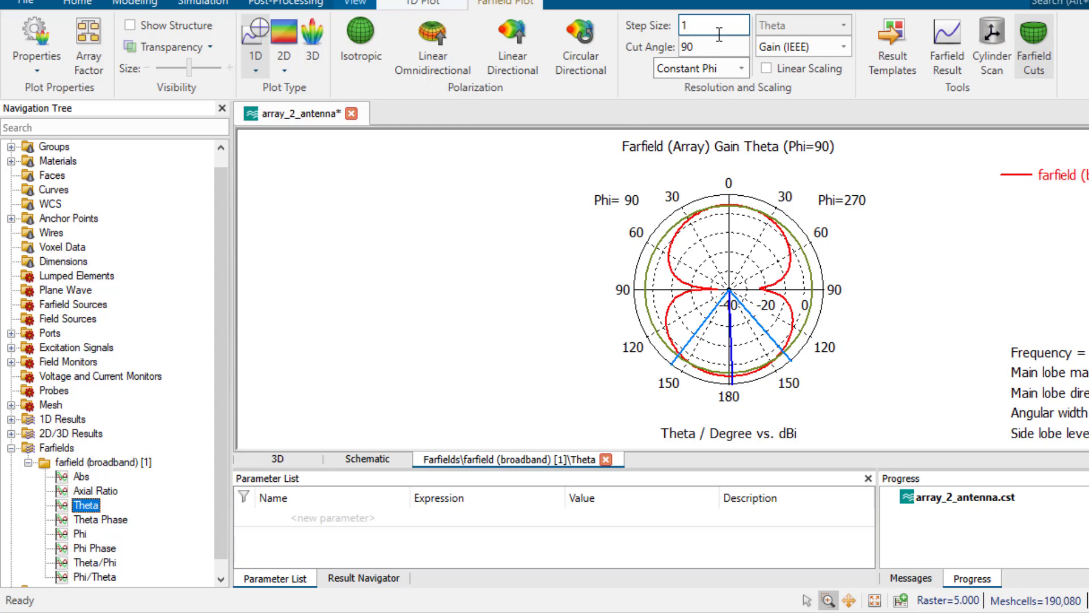
pyautogui.click(715, 51)
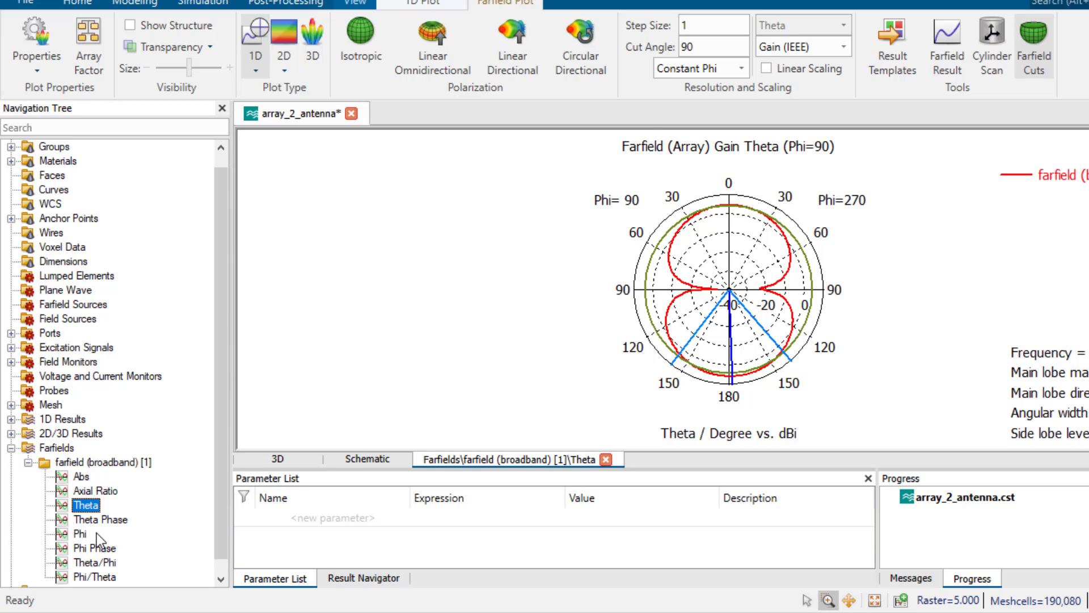
pyautogui.click(77, 534)
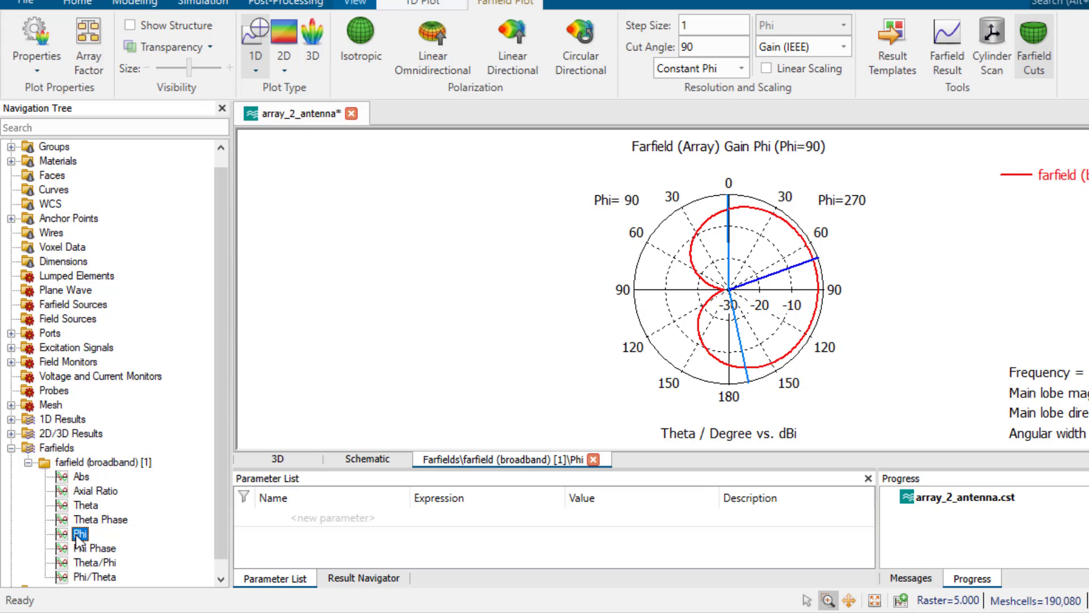